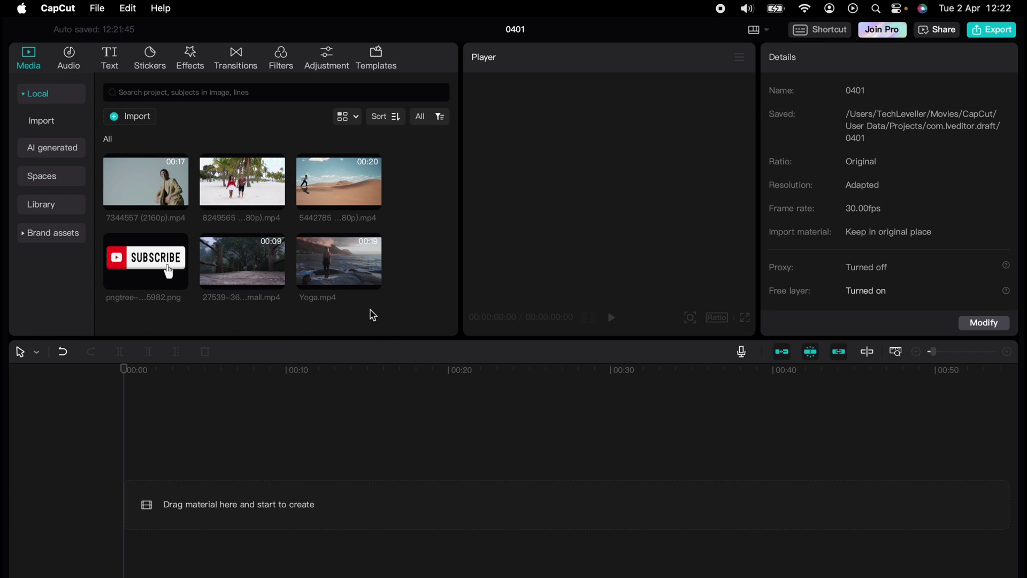
# - Add Yoga.mp4 to the timeline as the project's first video track
pyautogui.moveTo(354, 267); pyautogui.dragTo(259, 473)
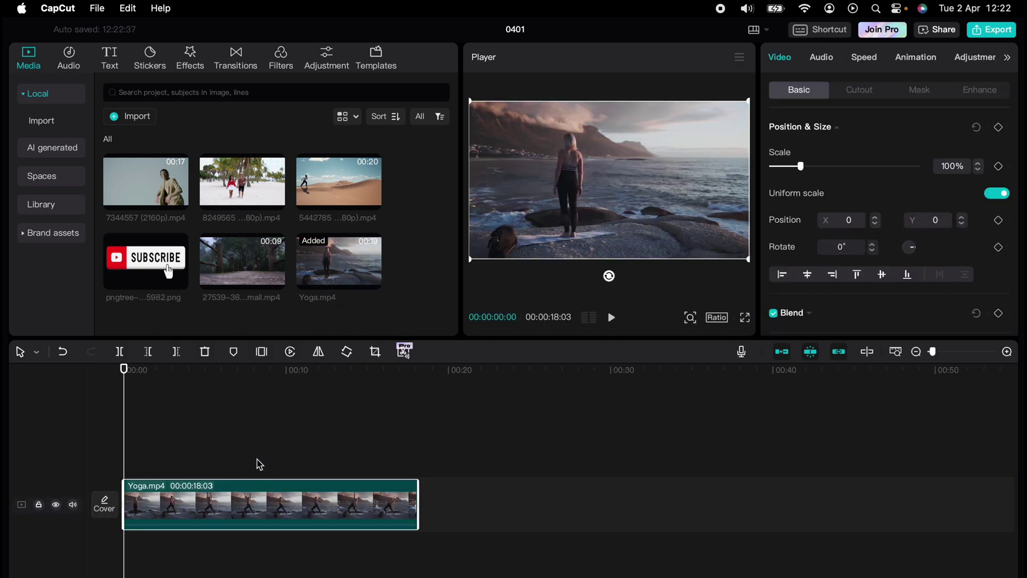
# - Add the Default text template to the start of the timeline
pyautogui.click(111, 68)
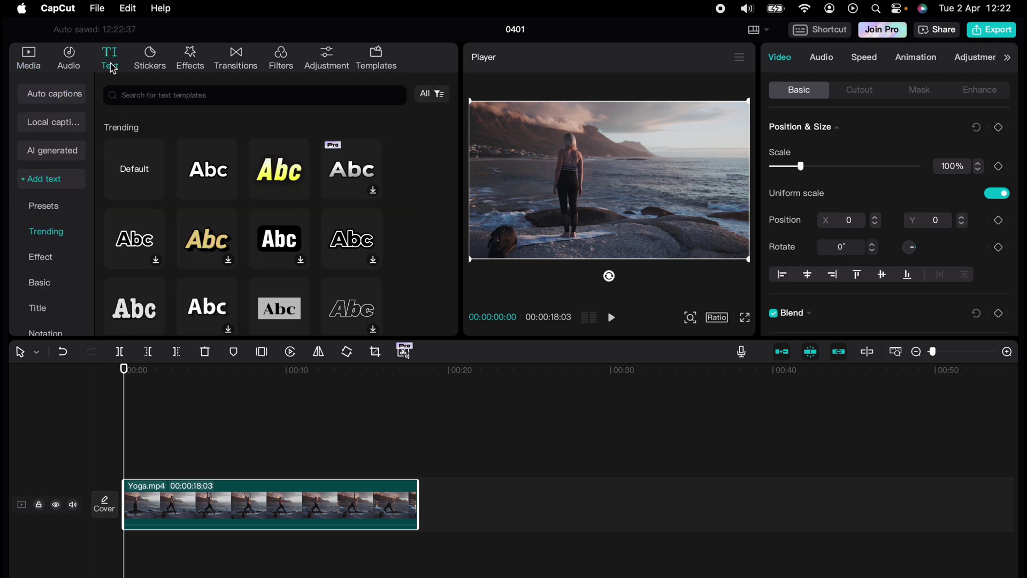
pyautogui.click(136, 170)
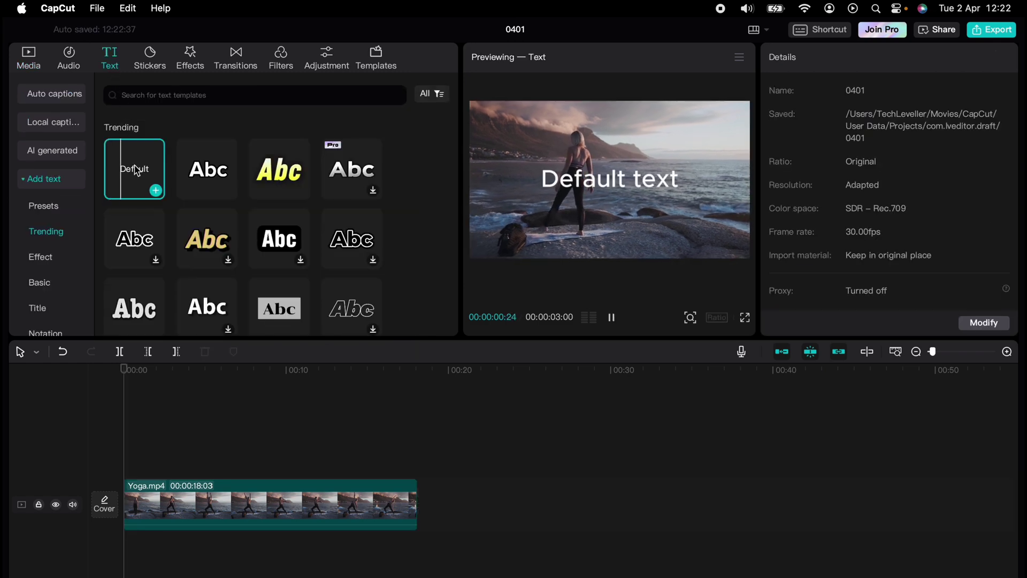
pyautogui.moveTo(136, 170); pyautogui.dragTo(126, 441)
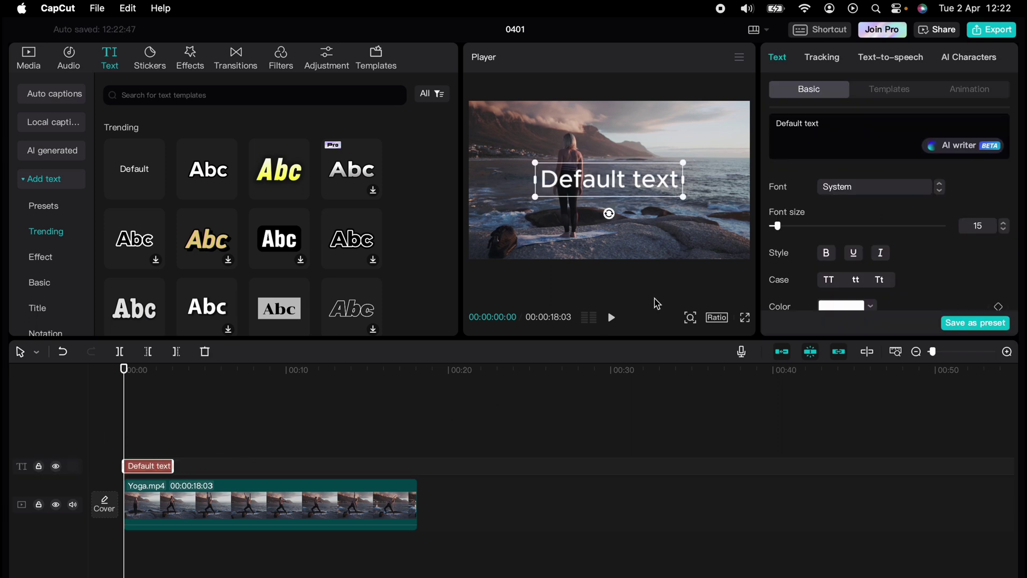
# - Change the title text to 'Yoga' in Sora-Bold and enlarge it to fill the frame
pyautogui.click(831, 130)
pyautogui.tripleClick(830, 129)
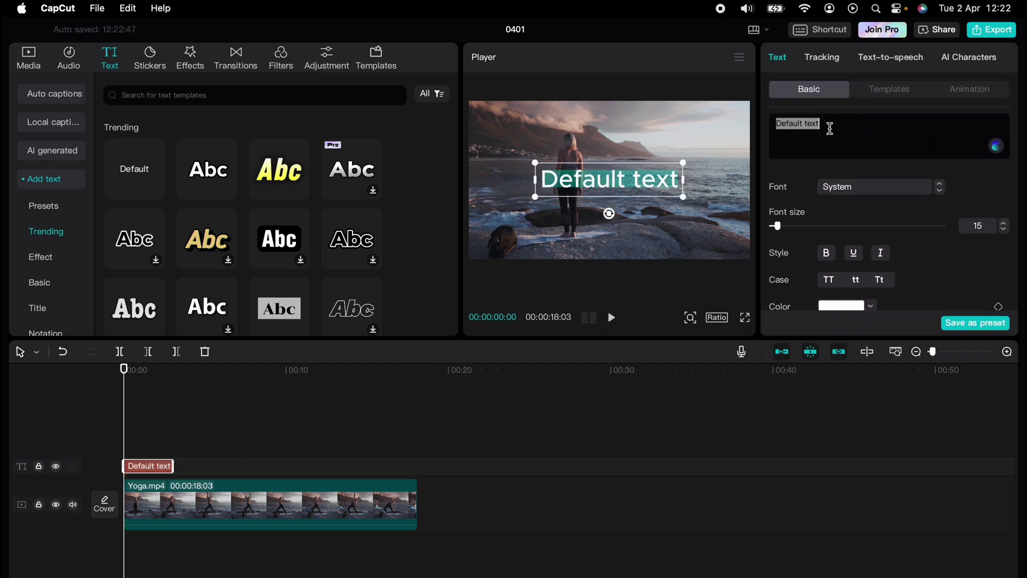
pyautogui.write('Yoga')
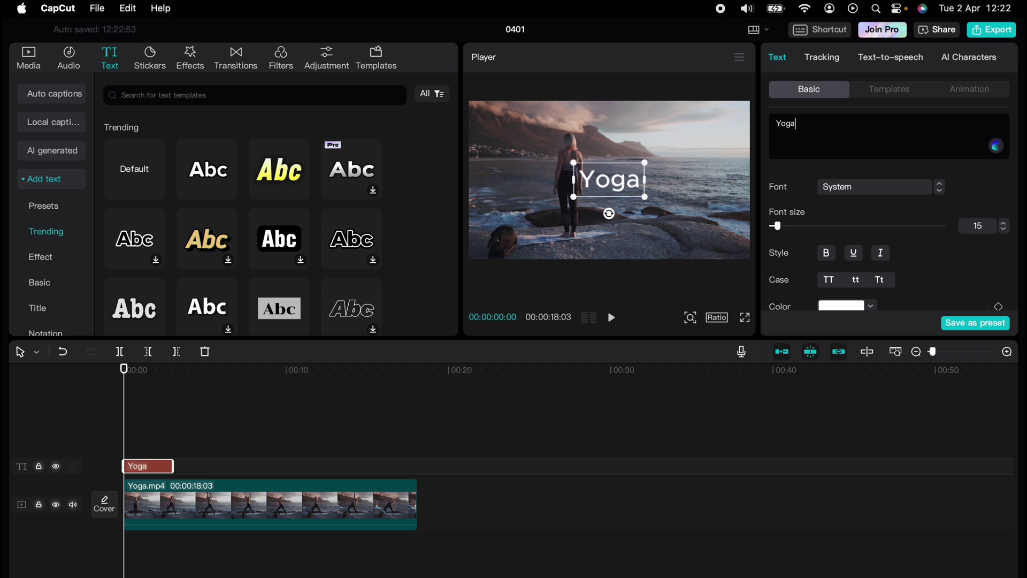
pyautogui.click(899, 186)
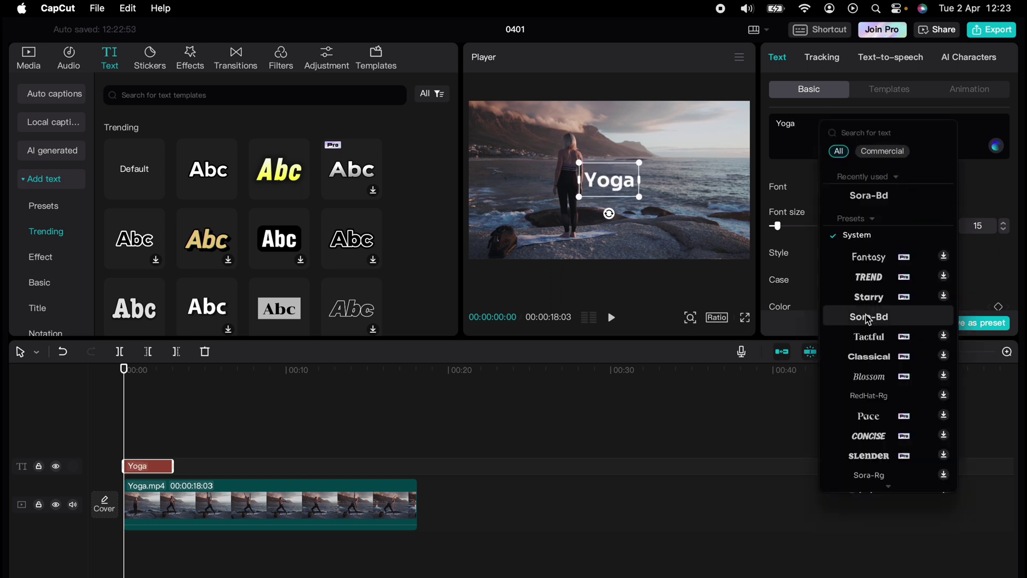
pyautogui.click(867, 318)
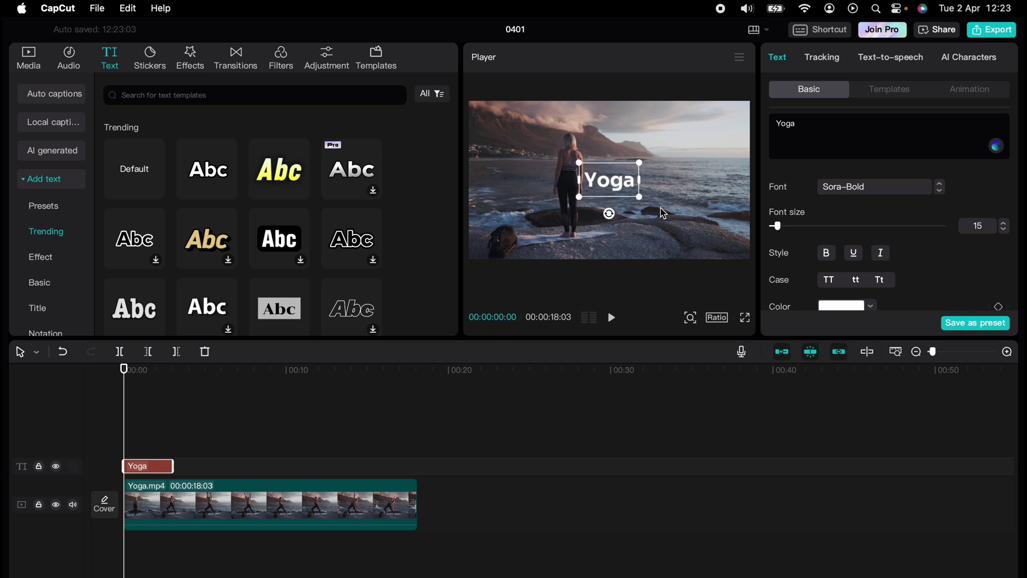
pyautogui.moveTo(640, 196)
pyautogui.mouseDown()
pyautogui.moveTo(769, 279)
pyautogui.moveTo(744, 267)
pyautogui.mouseUp()
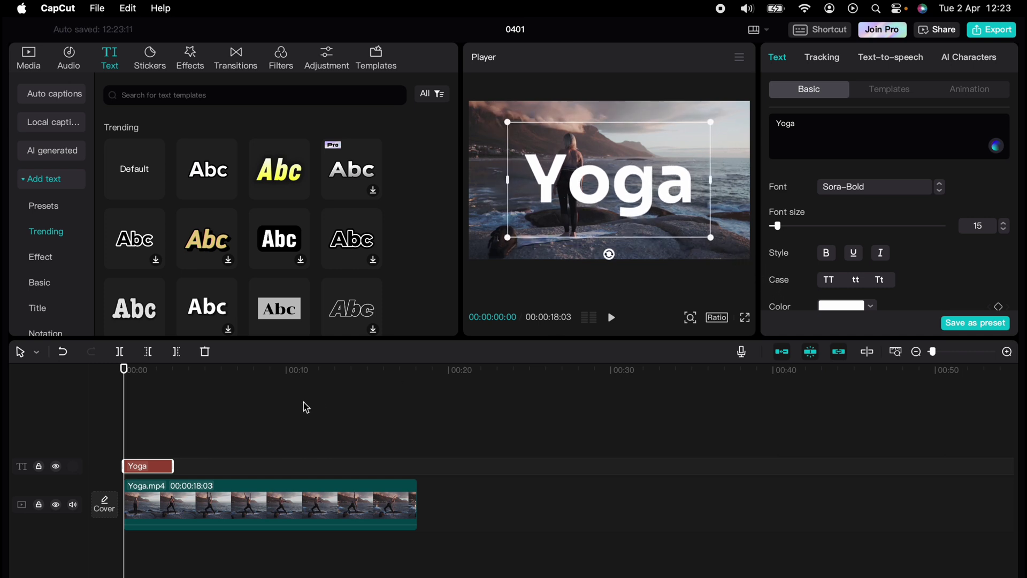
# - Place a second Yoga.mp4 copy on a track above the Yoga title clip
pyautogui.click(29, 56)
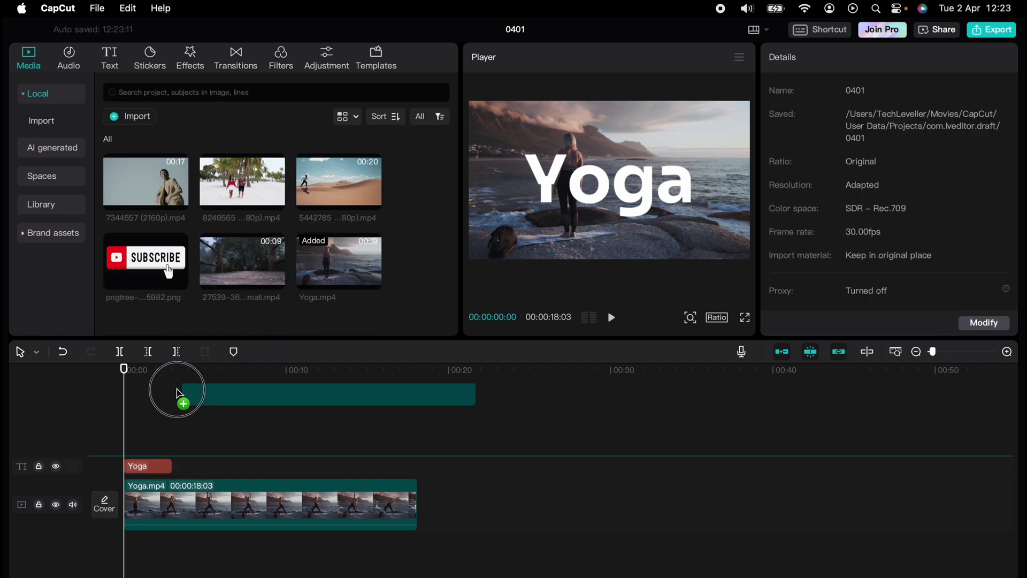
pyautogui.moveTo(319, 249); pyautogui.dragTo(127, 425)
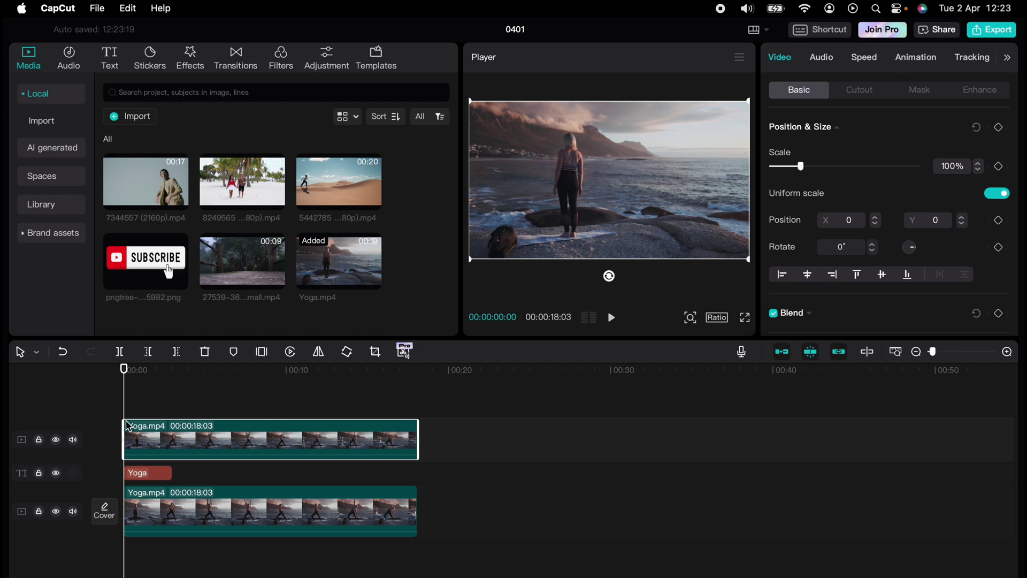
pyautogui.moveTo(269, 439)
pyautogui.moveTo(142, 472)
pyautogui.mouseDown()
pyautogui.moveTo(147, 408)
pyautogui.moveTo(143, 486)
pyautogui.mouseUp()
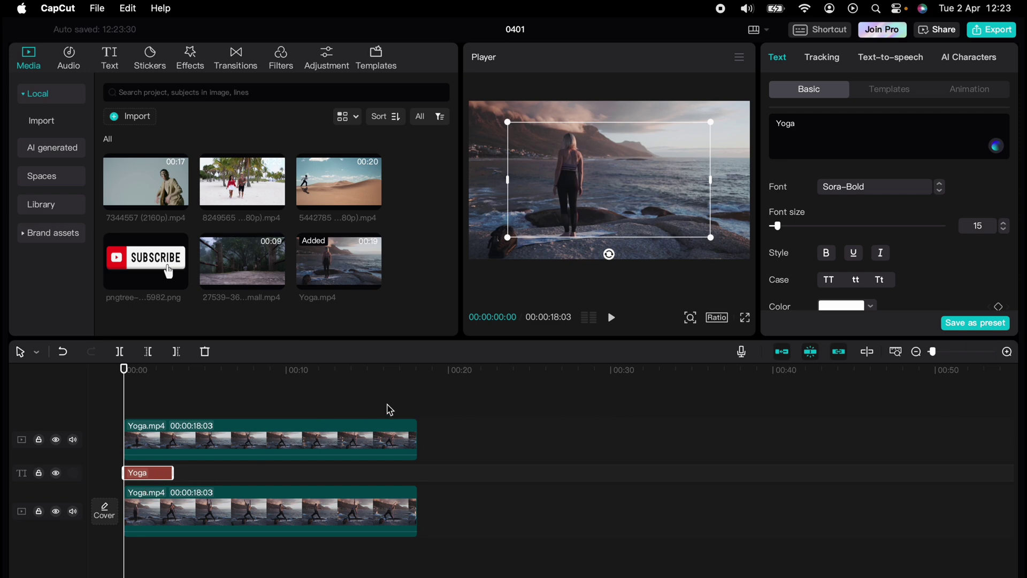
pyautogui.click(450, 402)
pyautogui.click(202, 450)
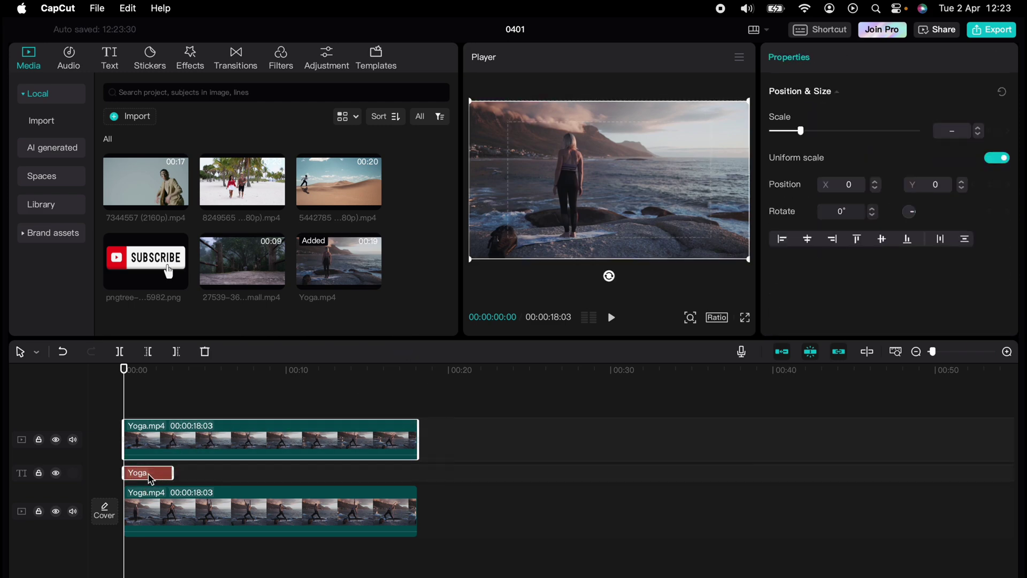
pyautogui.rightClick(209, 449)
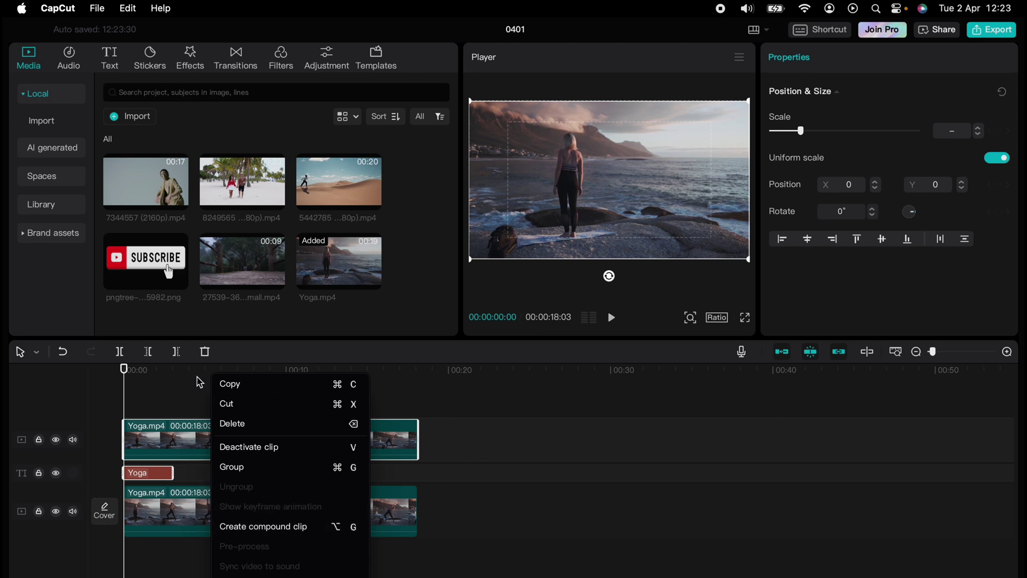
pyautogui.click(134, 390)
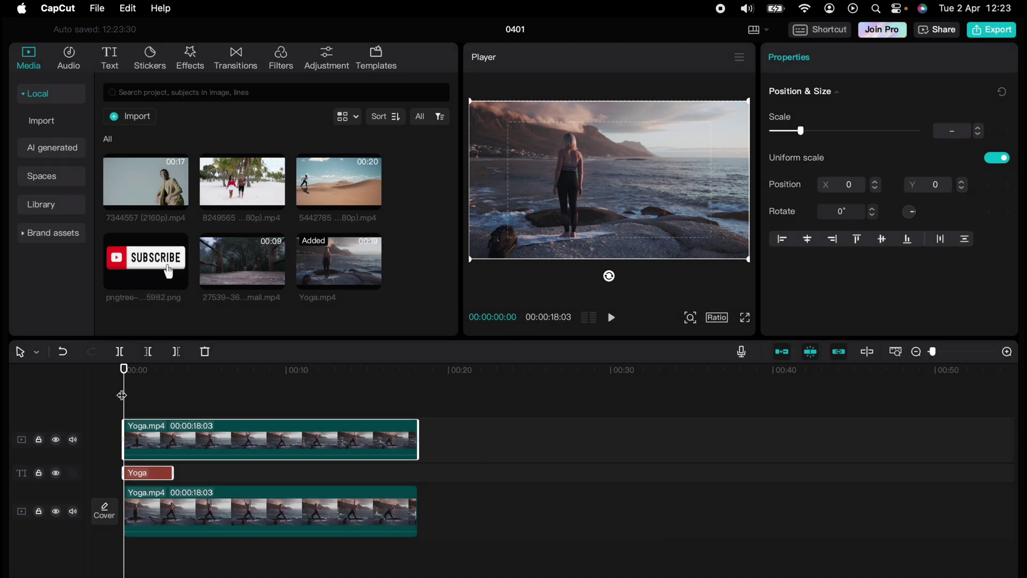
pyautogui.click(65, 8)
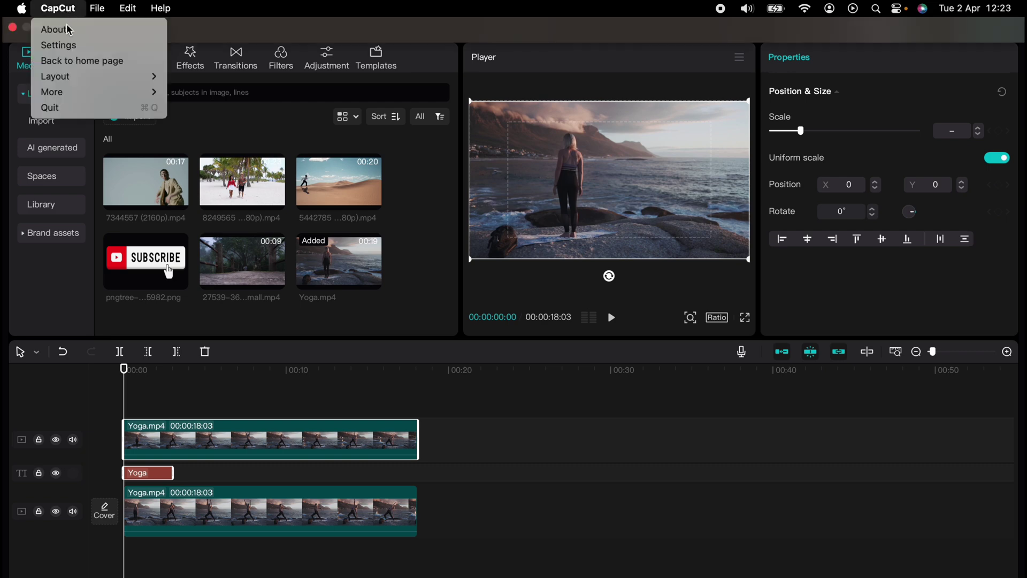
pyautogui.click(69, 46)
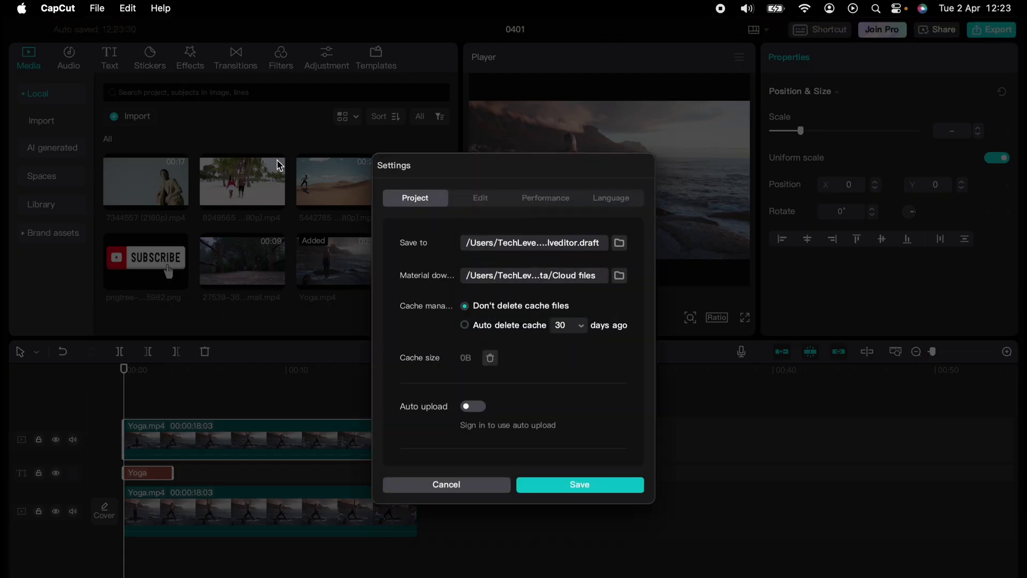
pyautogui.click(482, 199)
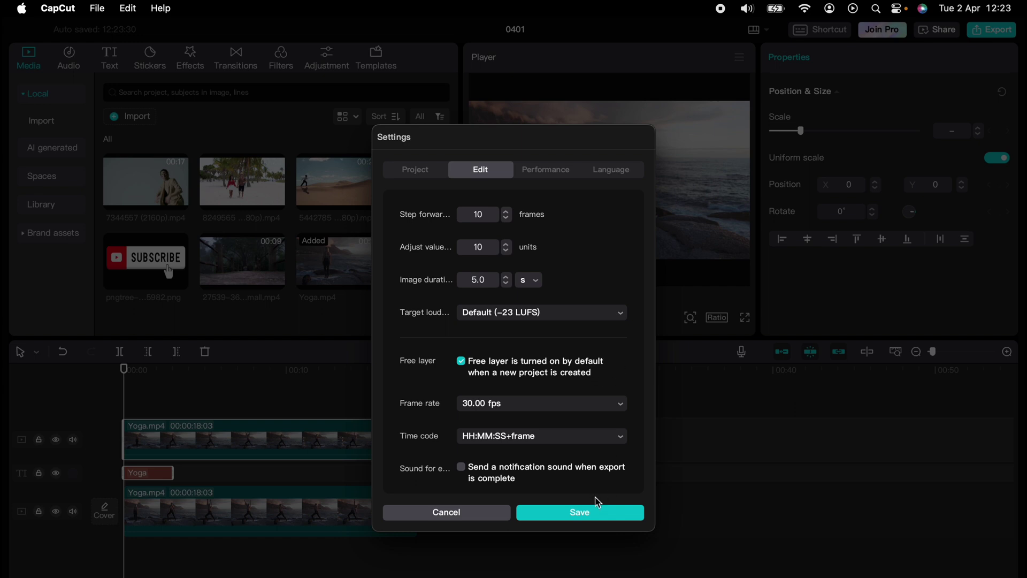
pyautogui.click(467, 515)
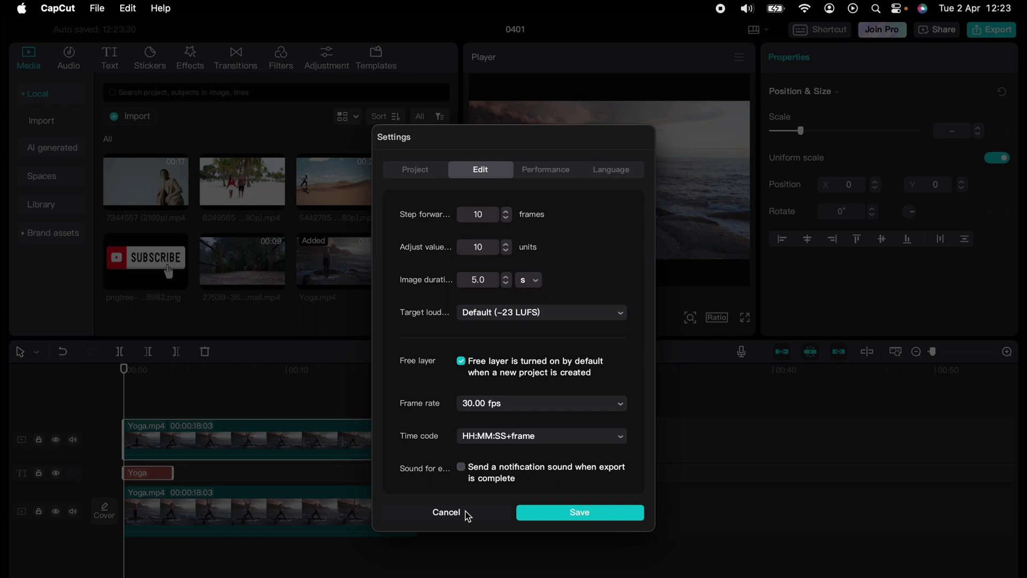
pyautogui.click(467, 514)
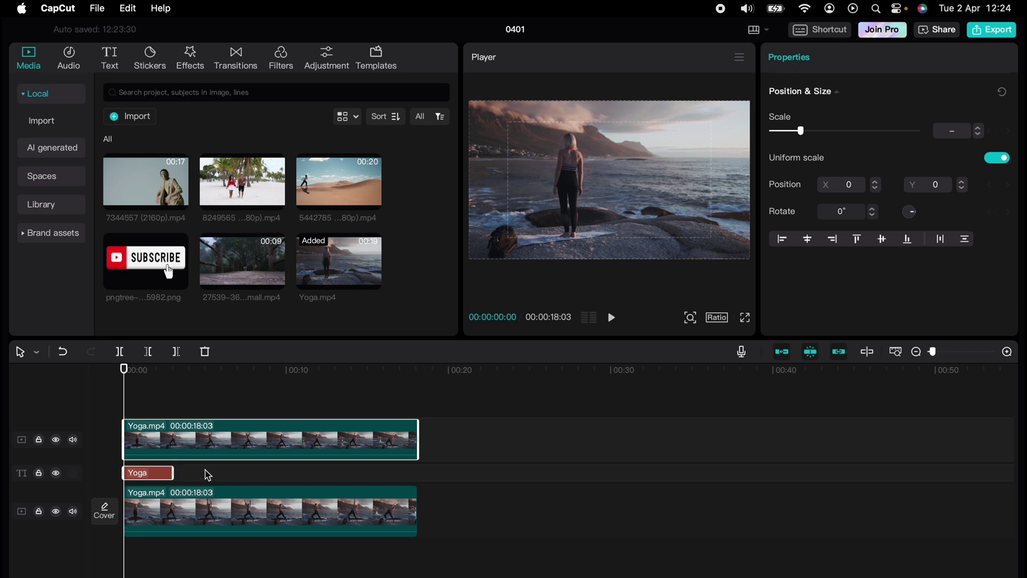
# - Apply Auto cutout to the top Yoga.mp4 copy and play it back to check
pyautogui.click(204, 447)
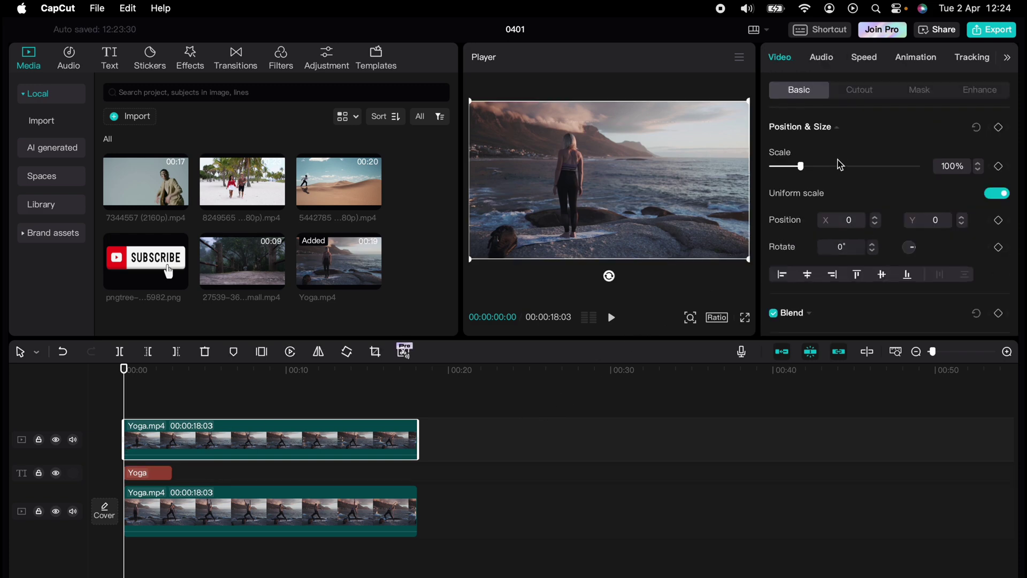
pyautogui.click(870, 95)
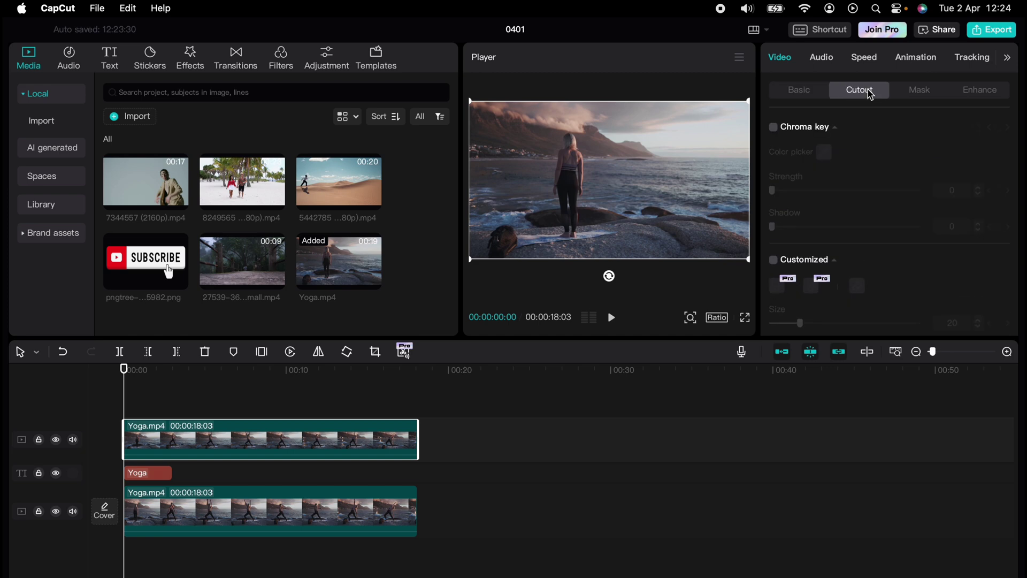
pyautogui.scroll(-3, 874, 186)
pyautogui.click(773, 302)
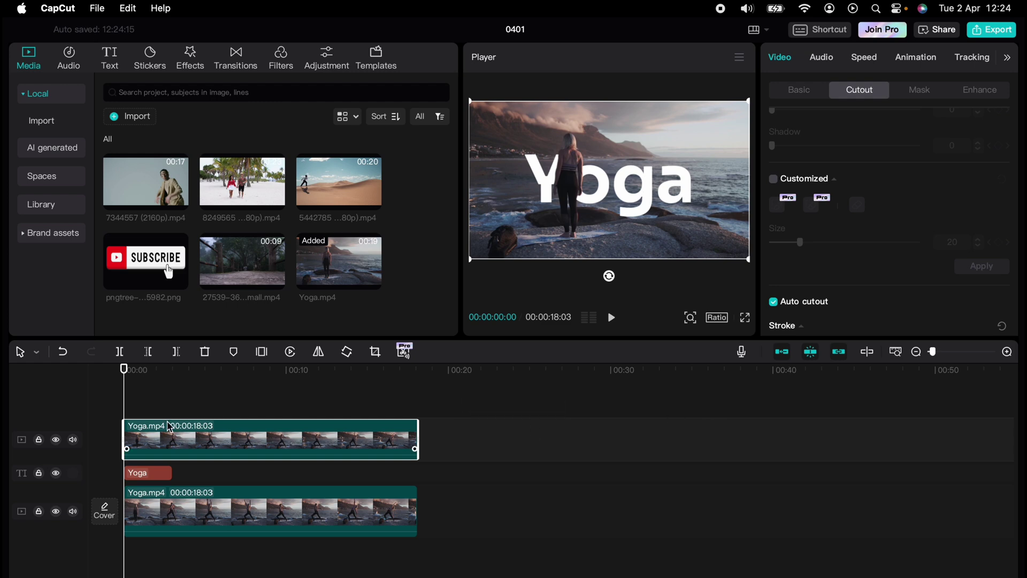
pyautogui.press('space')
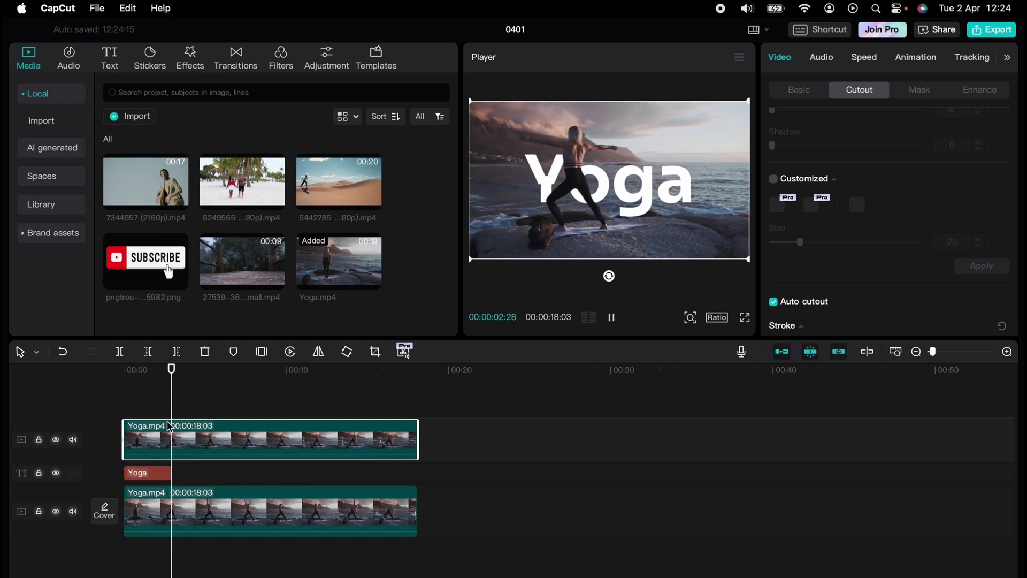
pyautogui.press('space')
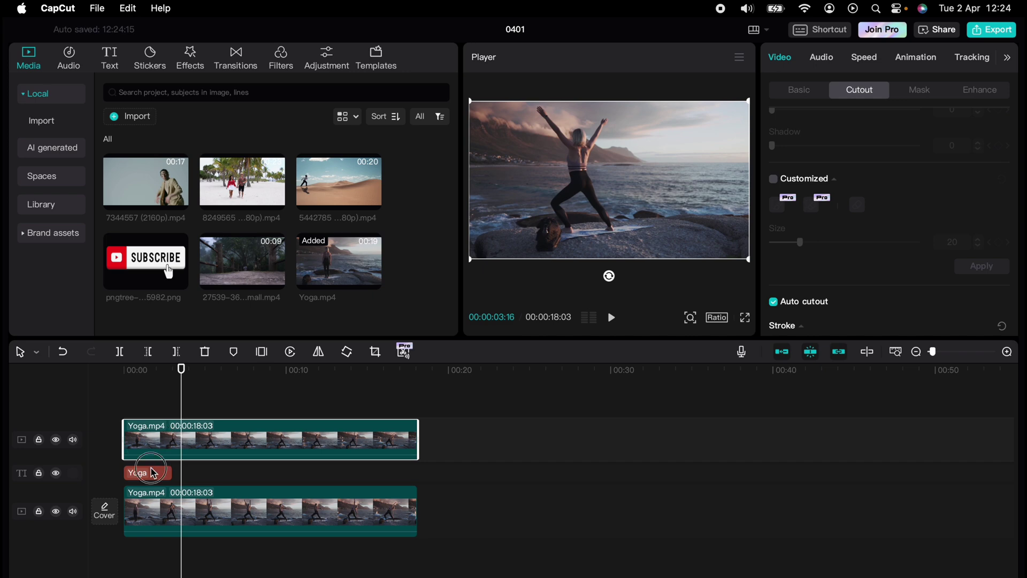
# - Shift the Yoga title clip later on the timeline and preview it
pyautogui.moveTo(151, 472); pyautogui.dragTo(188, 475)
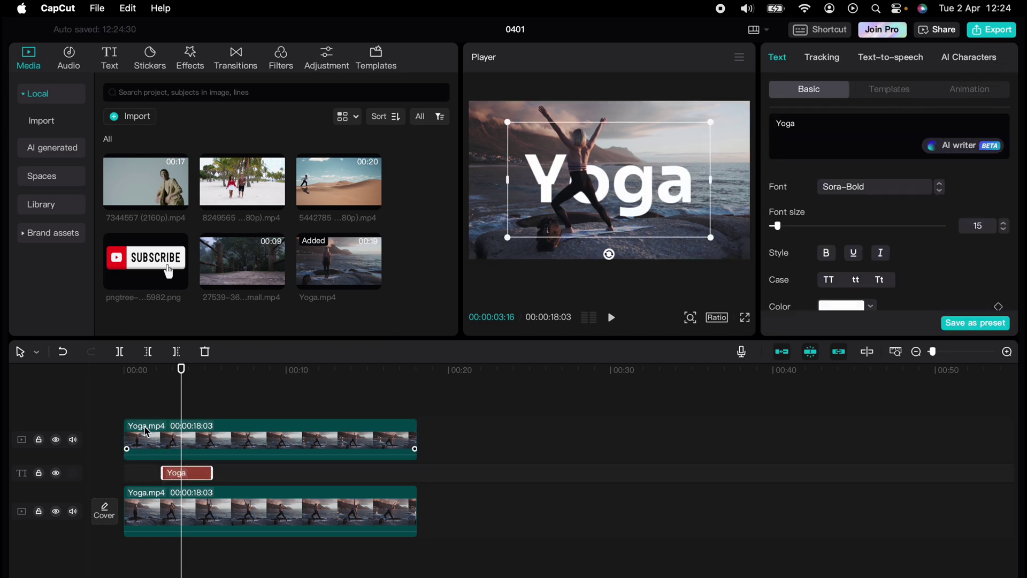
pyautogui.click(124, 416)
pyautogui.press('space')
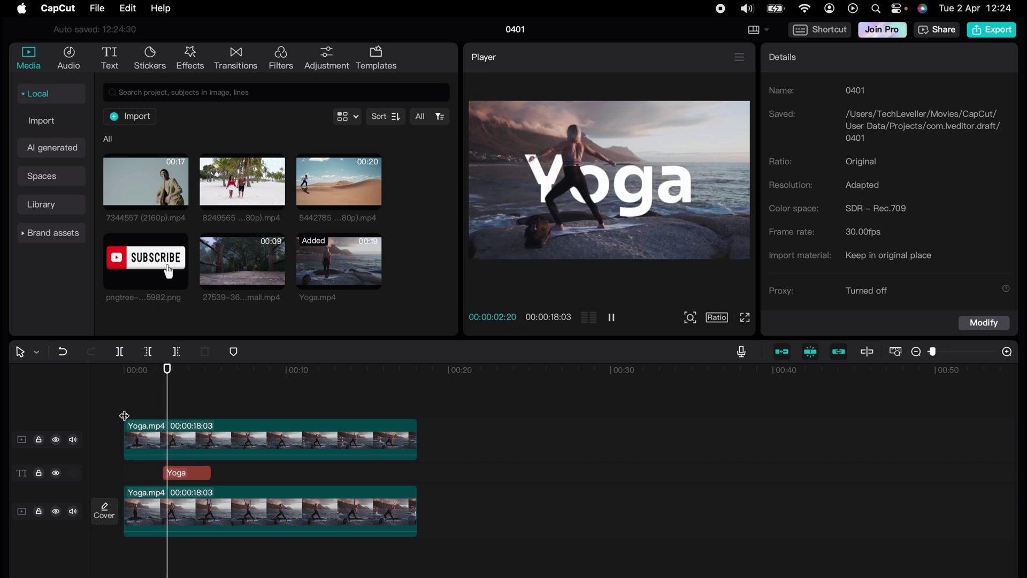
pyautogui.press('space')
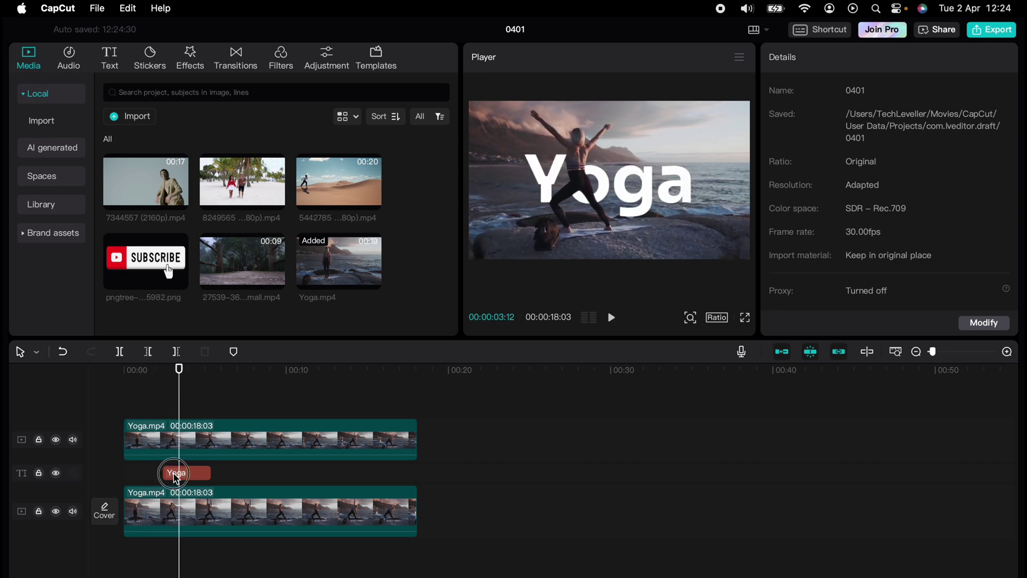
# - Stretch the title clip from 00:00 to near the video end and raise font size to 20
pyautogui.click(172, 472)
pyautogui.moveTo(165, 472); pyautogui.dragTo(122, 472)
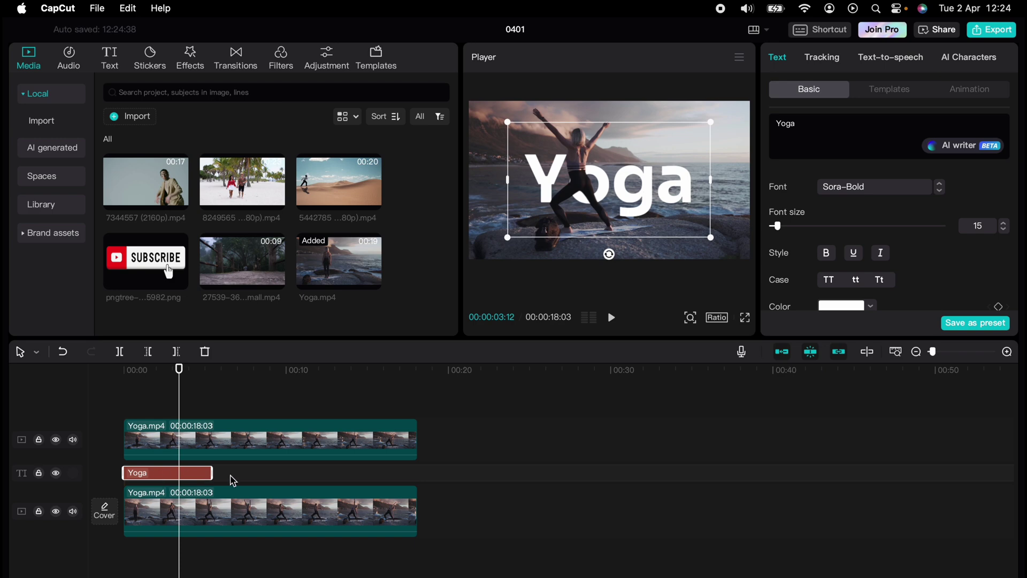
pyautogui.moveTo(212, 472); pyautogui.dragTo(407, 473)
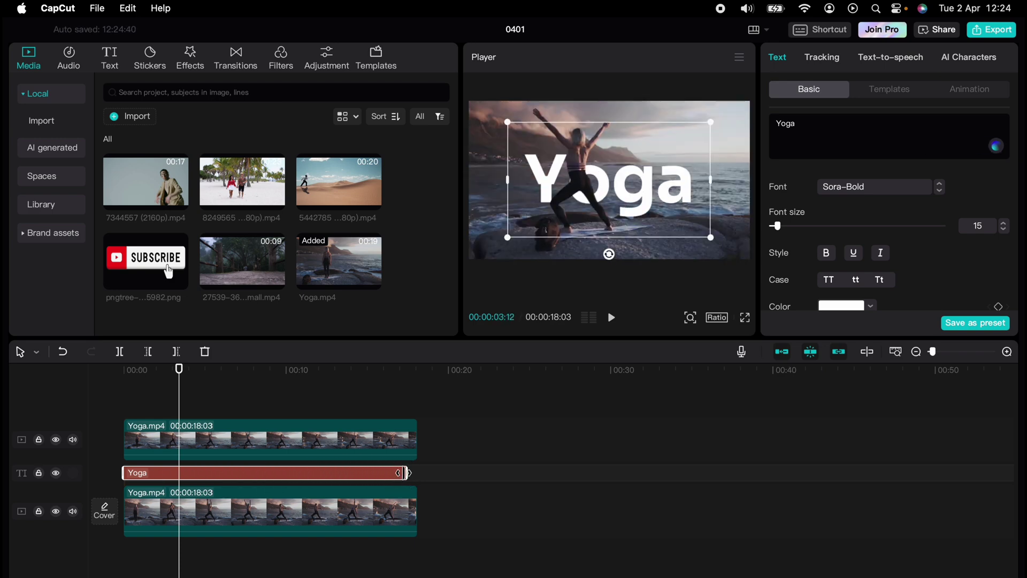
pyautogui.moveTo(777, 227); pyautogui.dragTo(781, 227)
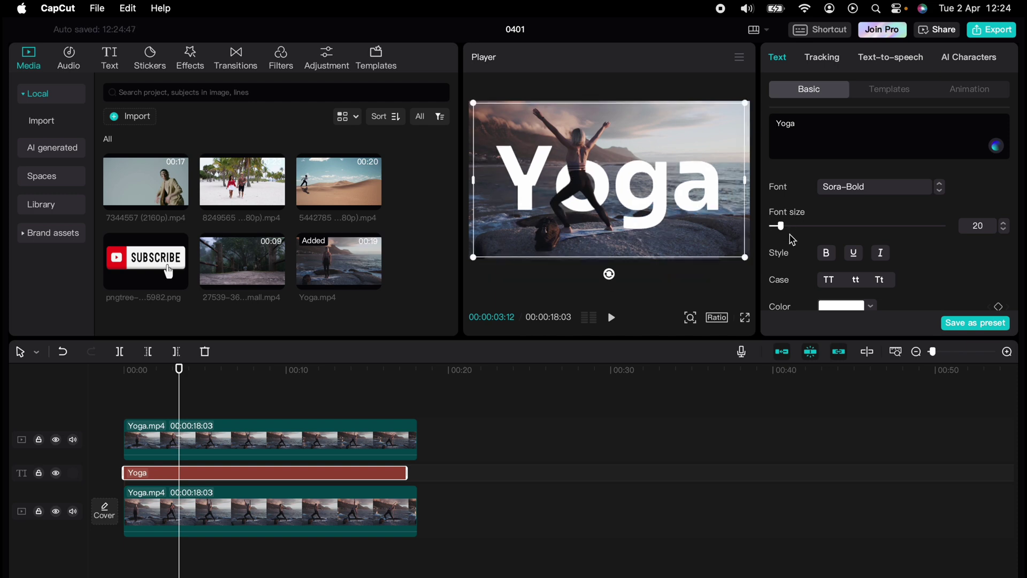
# - Make the Yoga title bold, trying red, magenta and cyan before keeping white (FFFFFF)
pyautogui.click(855, 280)
pyautogui.click(826, 252)
pyautogui.click(843, 306)
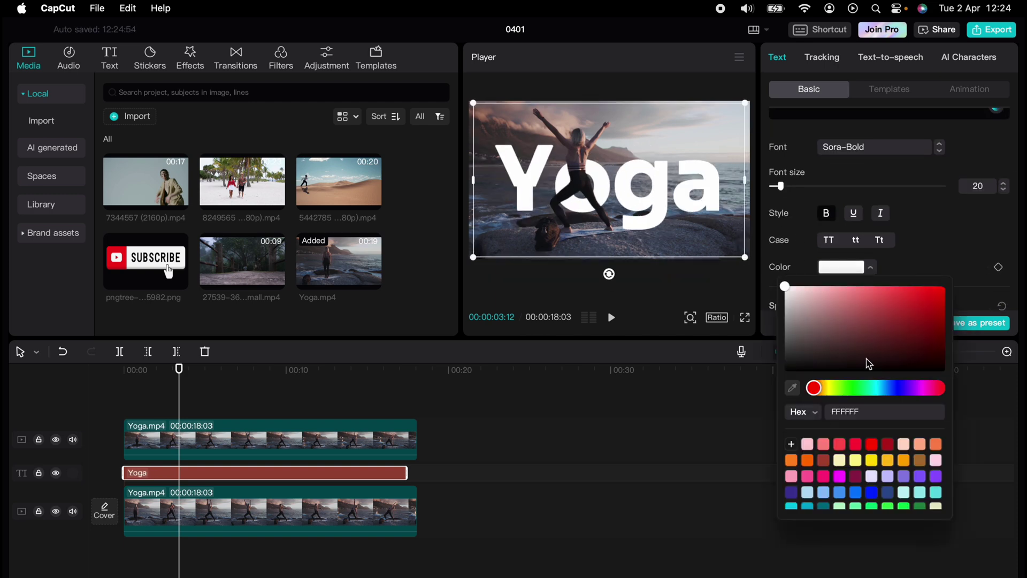
pyautogui.click(856, 447)
pyautogui.click(856, 476)
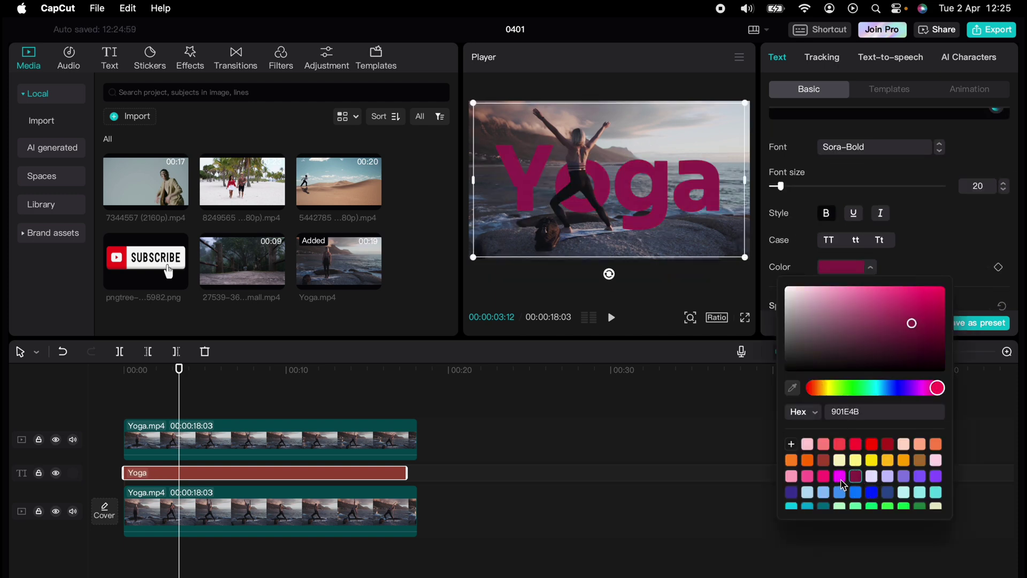
pyautogui.scroll(-2, 815, 480)
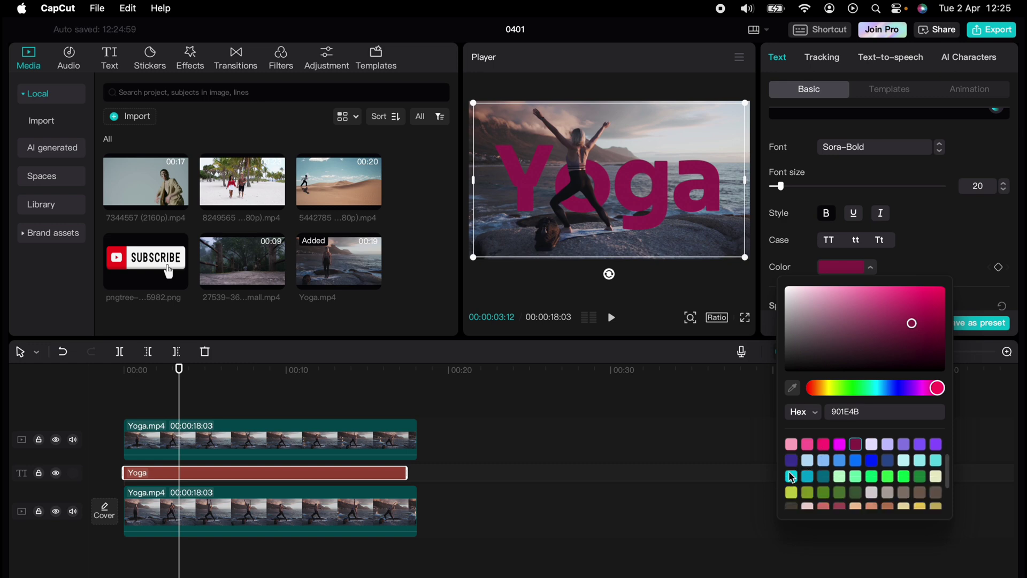
pyautogui.click(792, 477)
pyautogui.scroll(1, 811, 478)
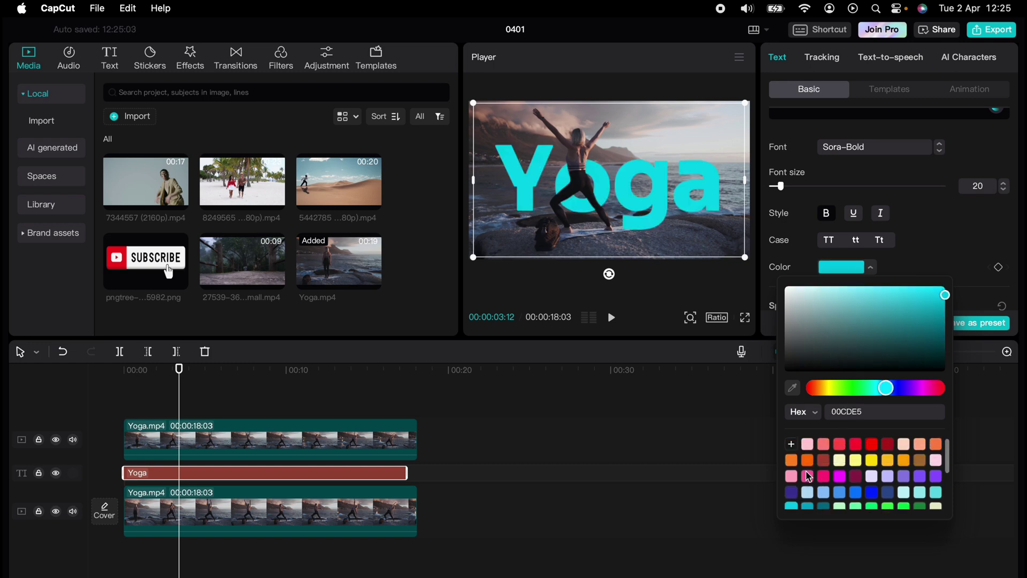
pyautogui.scroll(1, 822, 479)
pyautogui.click(789, 291)
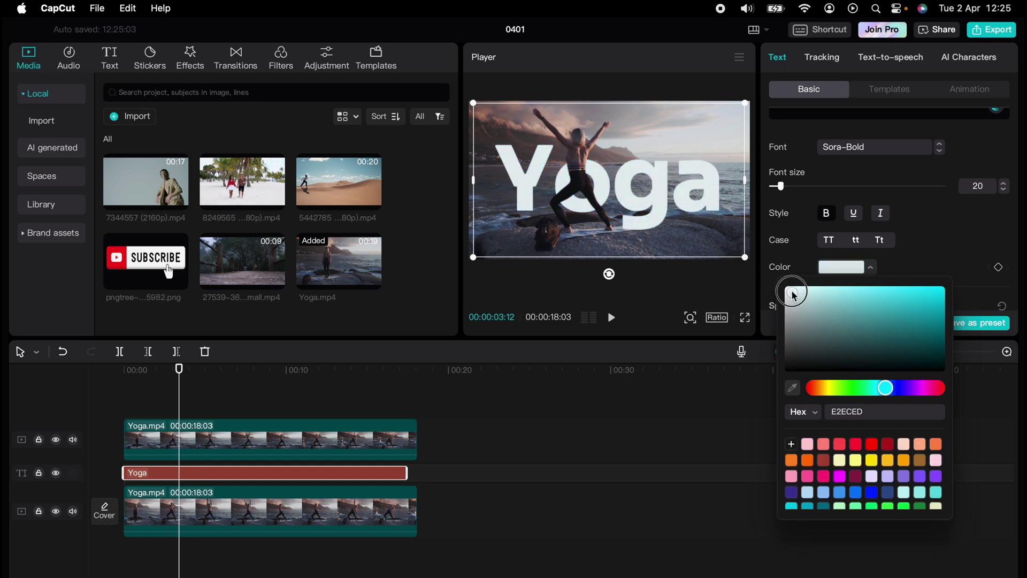
pyautogui.click(893, 270)
pyautogui.scroll(-2, 871, 281)
pyautogui.scroll(-2, 871, 281)
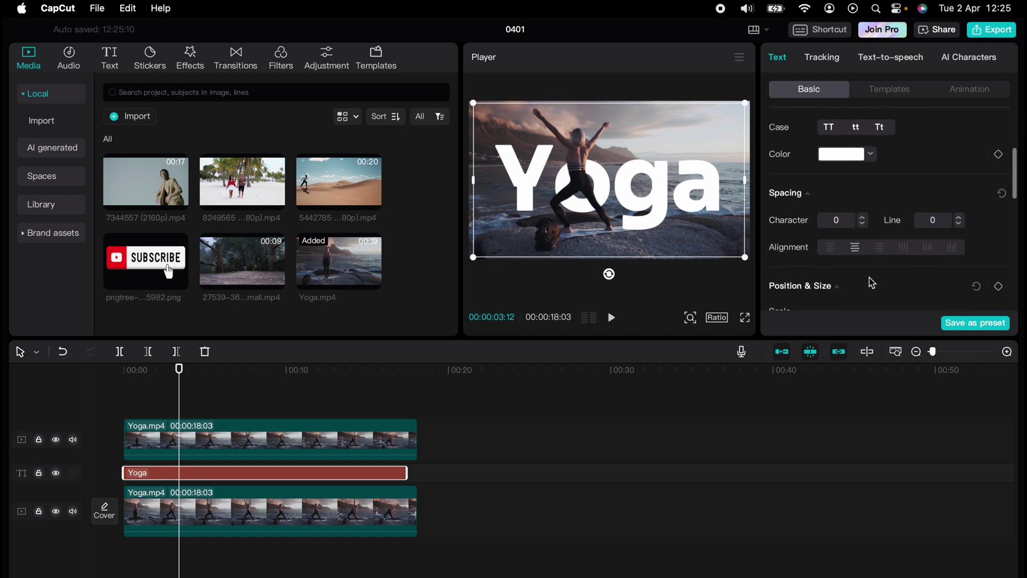
pyautogui.scroll(-1, 871, 281)
pyautogui.scroll(2, 871, 281)
pyautogui.scroll(3, 871, 281)
pyautogui.scroll(1, 872, 281)
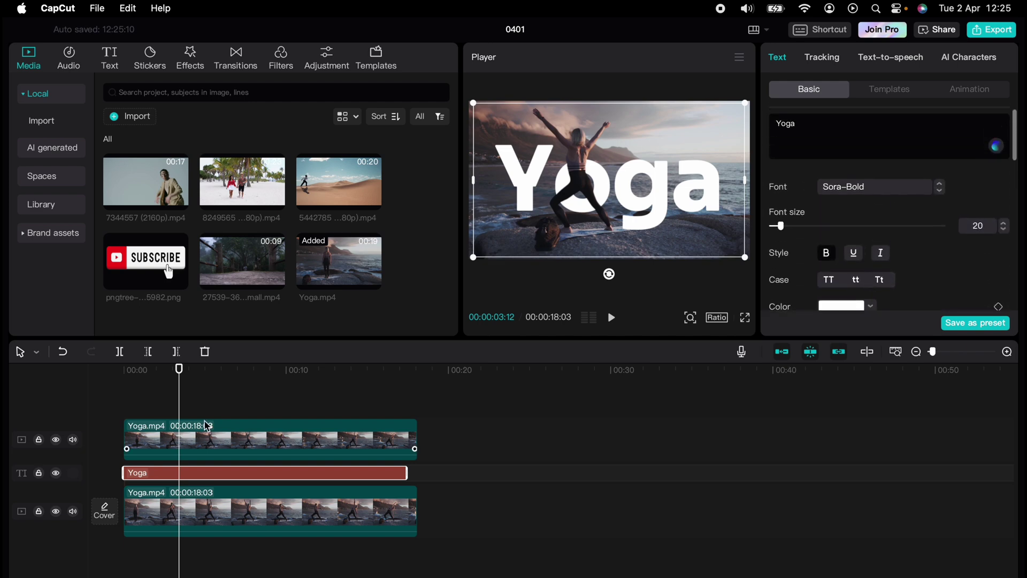
pyautogui.moveTo(177, 393)
pyautogui.mouseDown()
pyautogui.moveTo(102, 395)
pyautogui.moveTo(130, 399)
pyautogui.mouseUp()
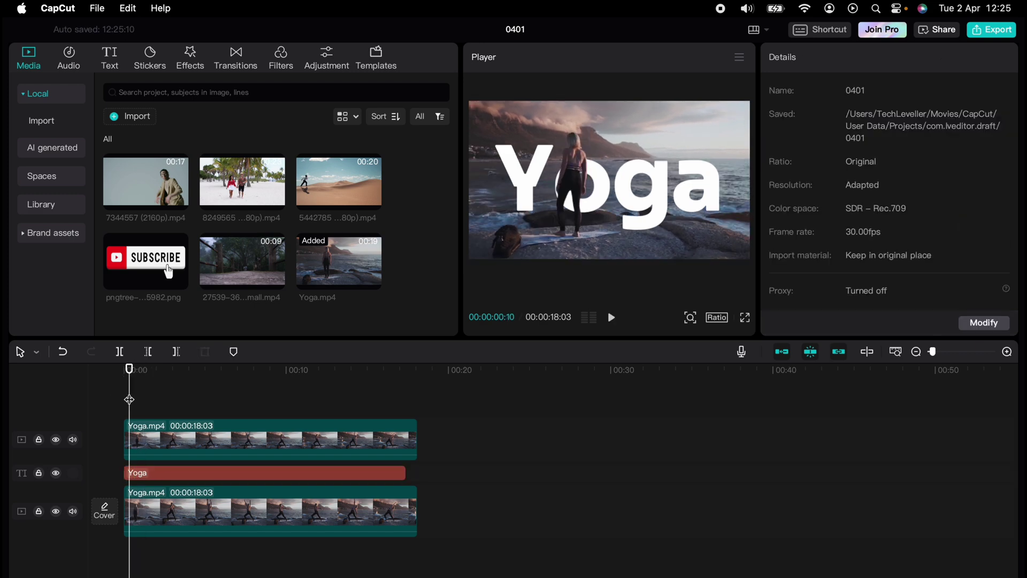
# - Play the whole video, then trim the title clip's end to match the video end
pyautogui.press('space')
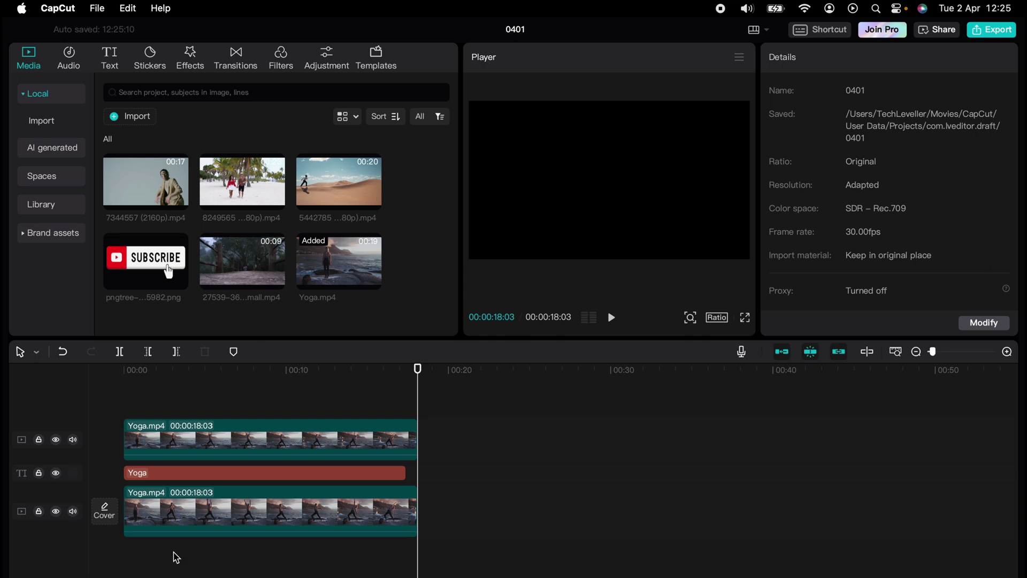
pyautogui.moveTo(404, 472); pyautogui.dragTo(390, 471)
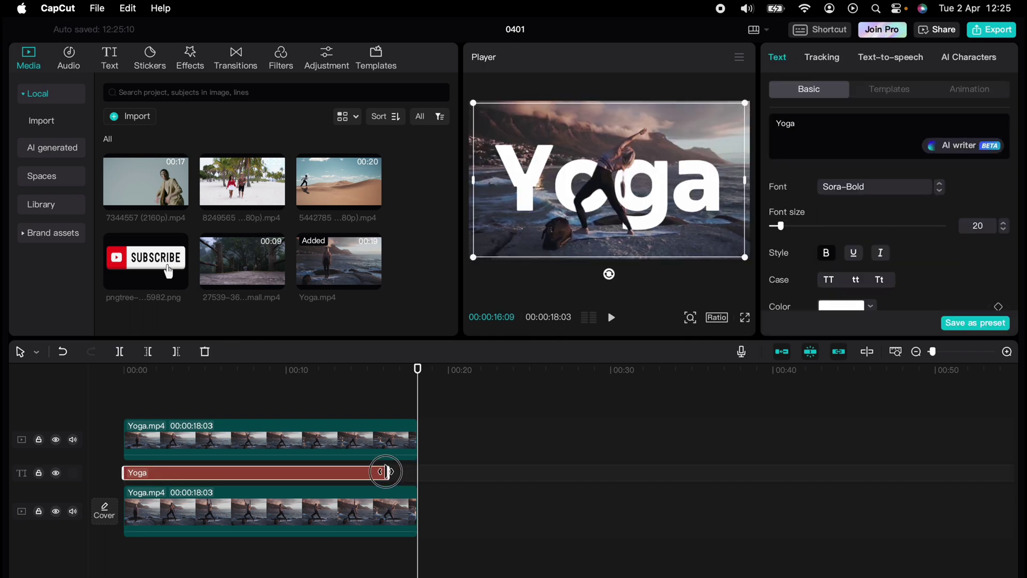